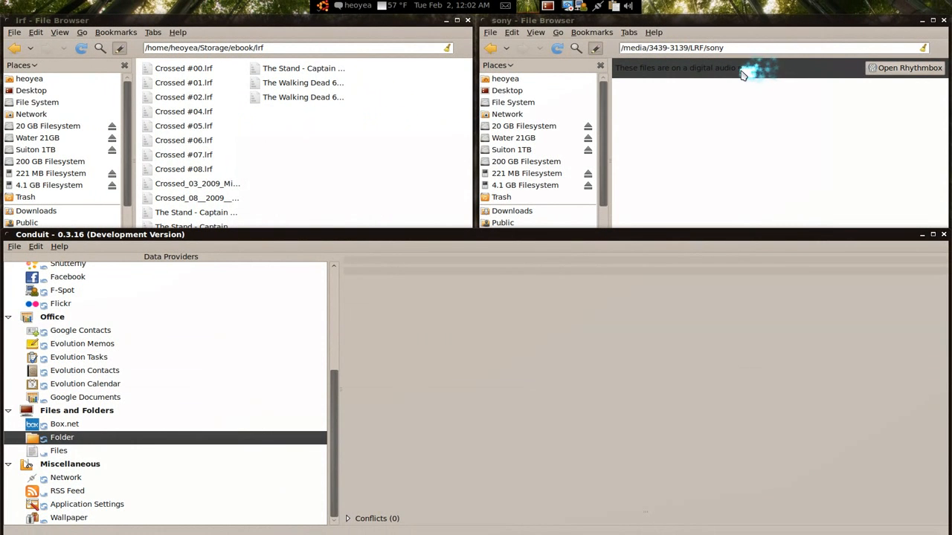
- Annotate the screen, marking the local lrf folder A and the reader's sony folder B with a two-way arrow, then clear it
mouse_move(320, 118)
left_mouse_down()
mouse_move(258, 199)
mouse_move(334, 184)
left_mouse_up()
left_click_drag(293, 151, 331, 145)
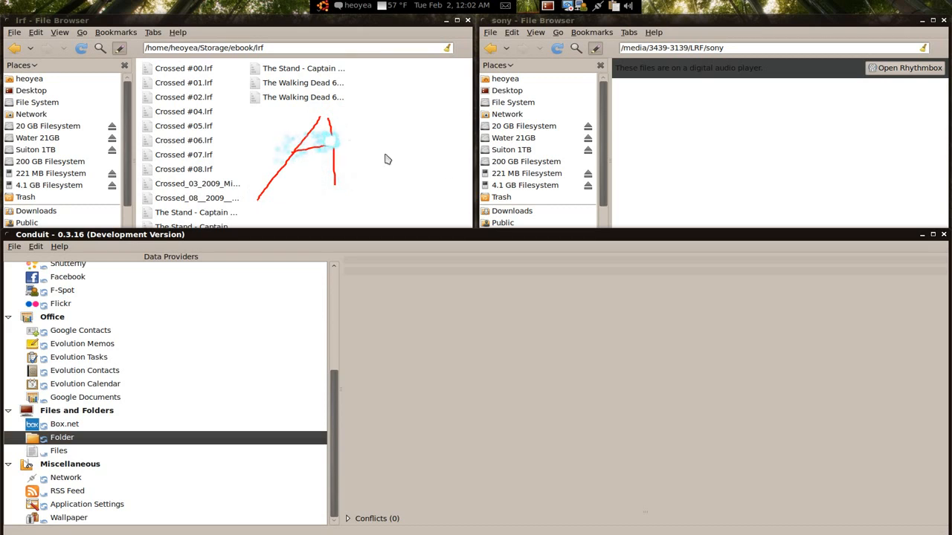
mouse_move(765, 110)
left_mouse_down()
mouse_move(761, 169)
mouse_move(773, 145)
mouse_move(796, 159)
mouse_move(760, 168)
left_mouse_up()
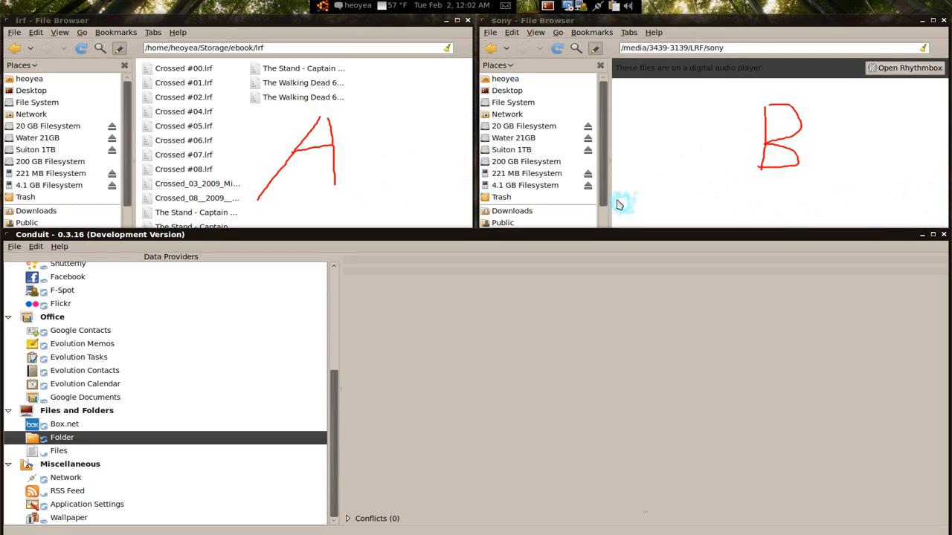
mouse_move(403, 150)
left_mouse_down()
mouse_move(676, 149)
mouse_move(698, 170)
left_mouse_up()
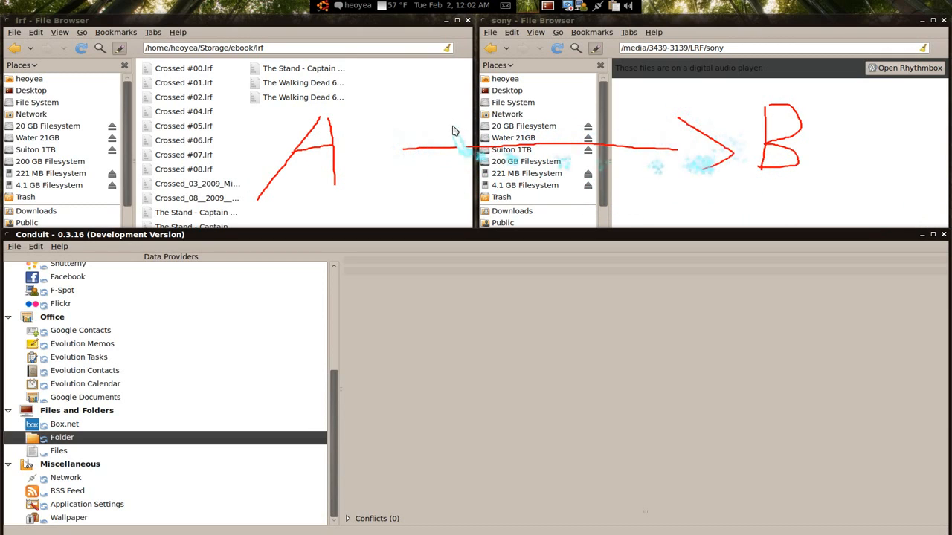
mouse_move(436, 119)
left_mouse_down()
mouse_move(388, 151)
mouse_move(405, 177)
left_mouse_up()
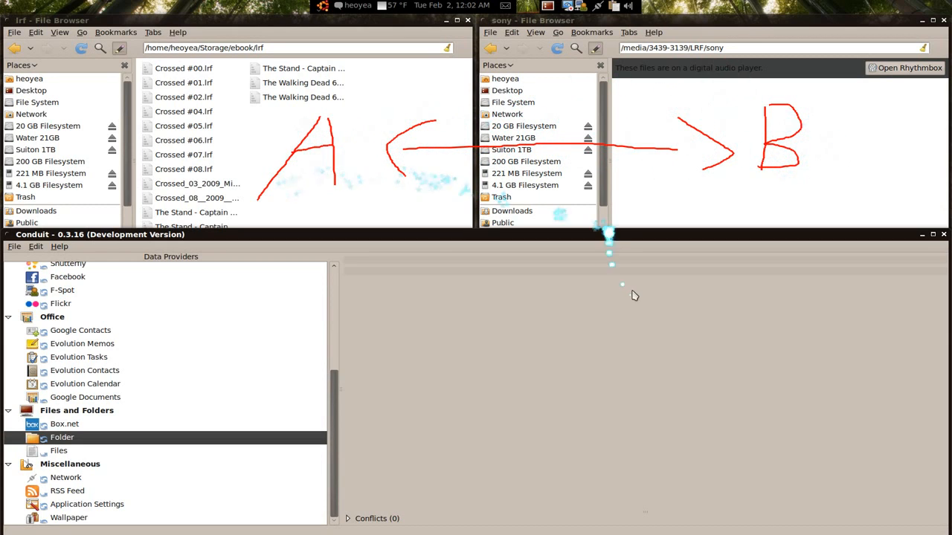
key("super+shift+k")
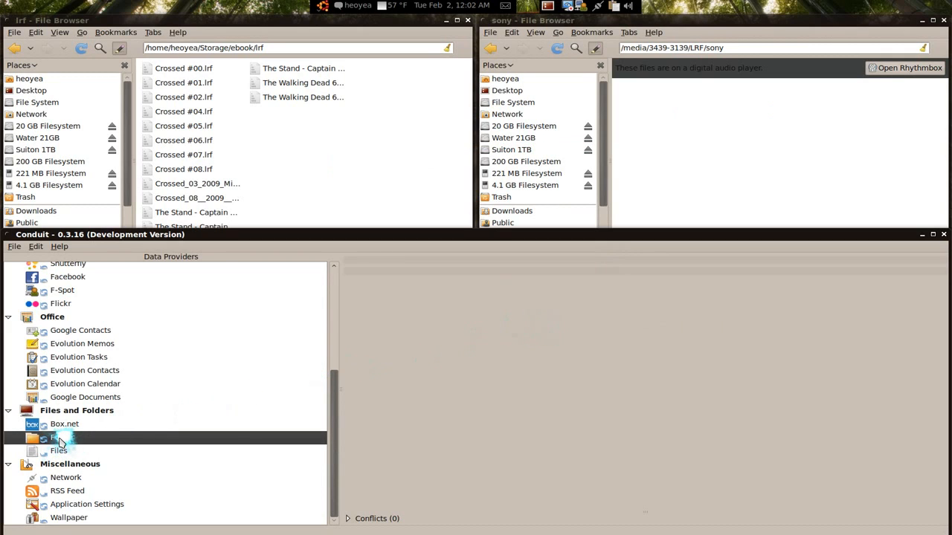
- Drop two Folder data providers onto the canvas, linked into one sync group
left_click_drag(61, 442, 405, 274)
left_click_drag(56, 439, 733, 282)
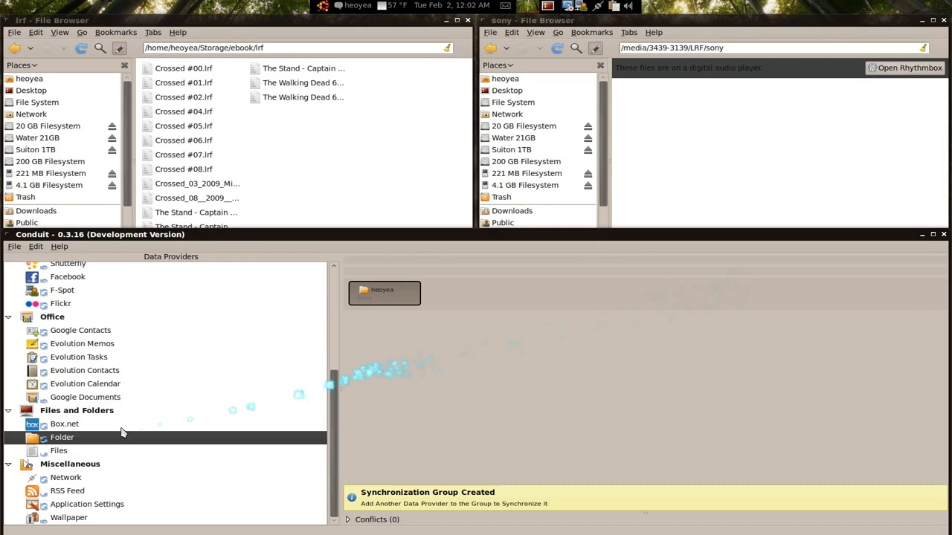
left_click_drag(75, 437, 846, 284)
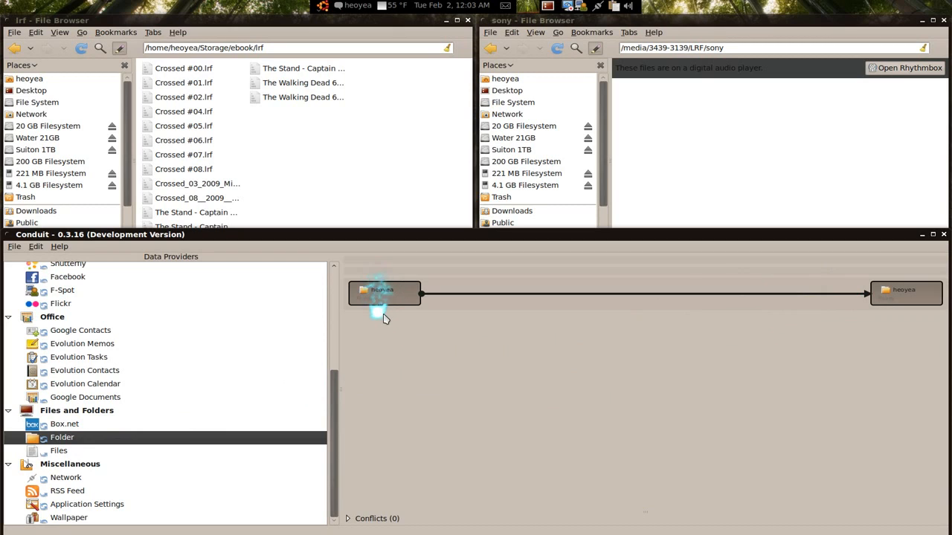
- Label the left folder A and the right folder B on screen, then clear the annotations
mouse_move(386, 304)
left_mouse_down()
mouse_move(358, 327)
mouse_move(394, 337)
mouse_move(392, 312)
left_mouse_up()
mouse_move(877, 306)
left_mouse_down()
mouse_move(878, 343)
mouse_move(892, 327)
mouse_move(882, 353)
left_mouse_up()
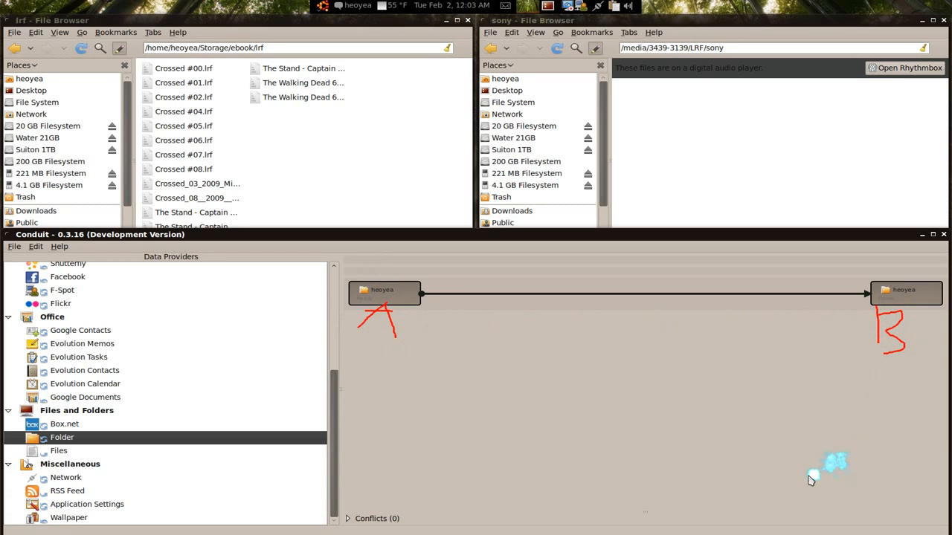
key("super+alt+k")
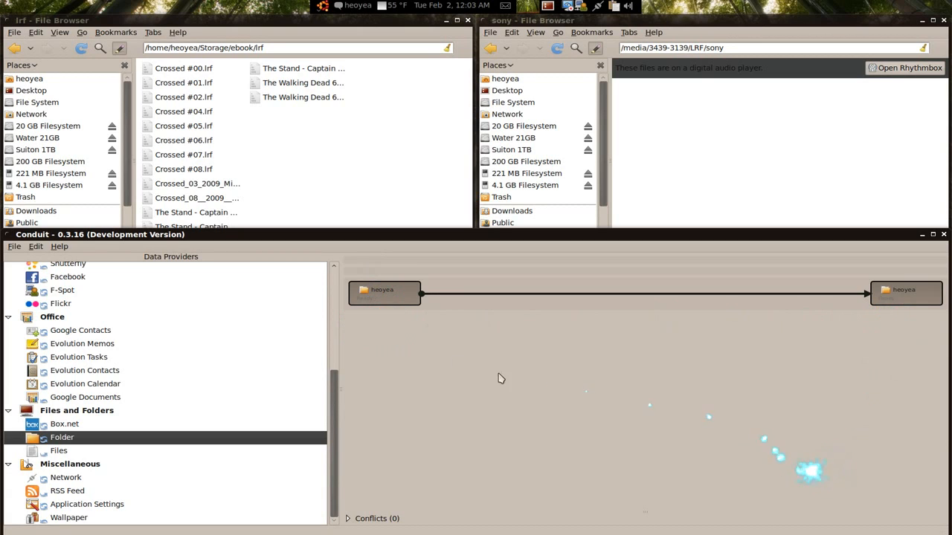
- Configure the left Folder provider to use the Storage > ebook > lrf folder
right_click(378, 292)
left_click(385, 309)
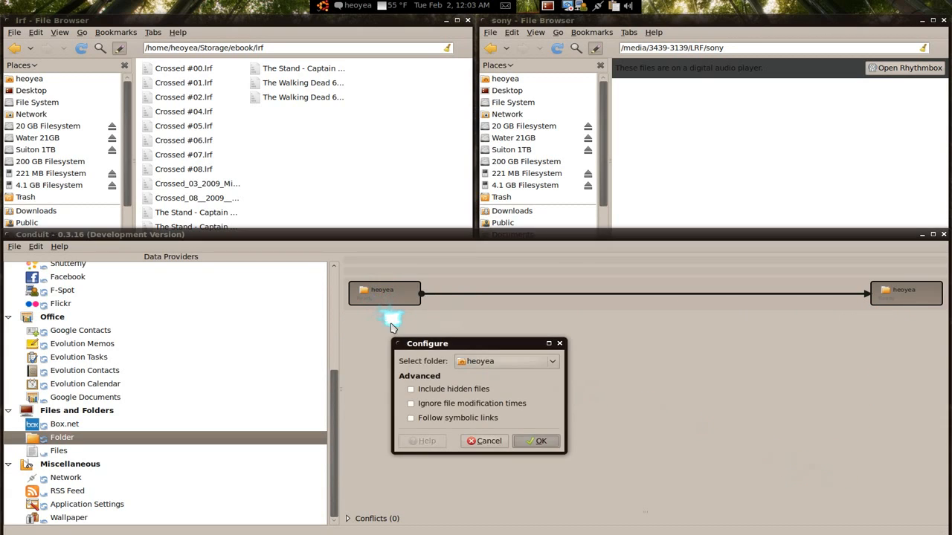
left_click(502, 361)
scroll(502, 368, "down", 5)
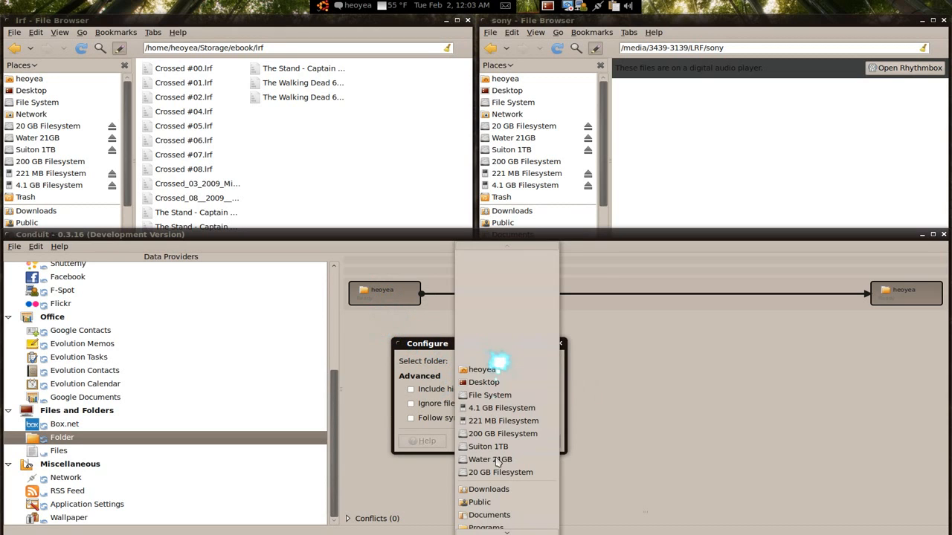
left_click(491, 530)
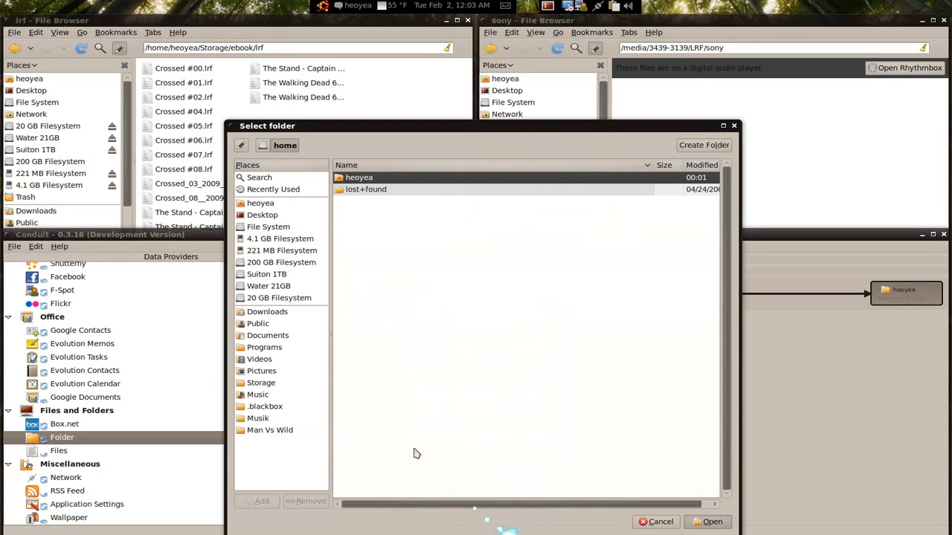
left_click(257, 383)
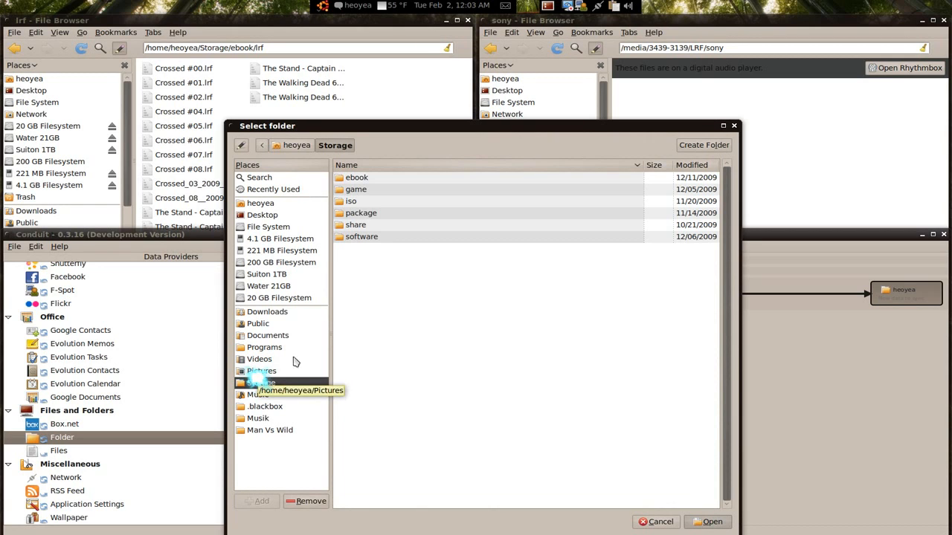
double_click(357, 178)
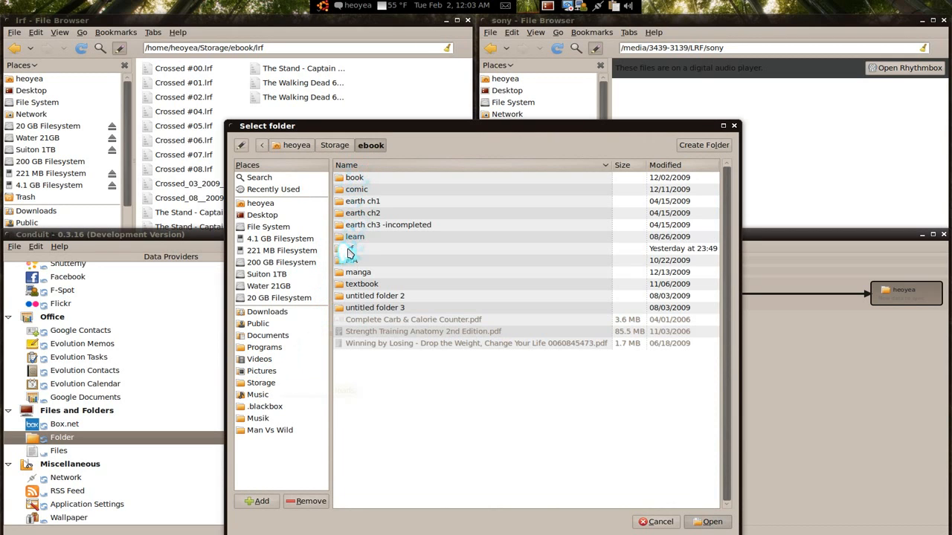
left_click(348, 248)
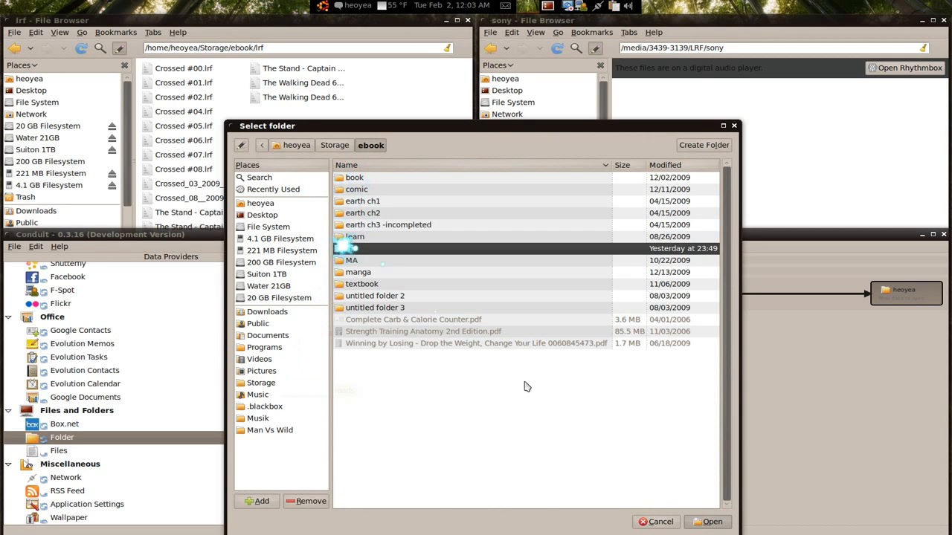
left_click(706, 522)
left_click(539, 440)
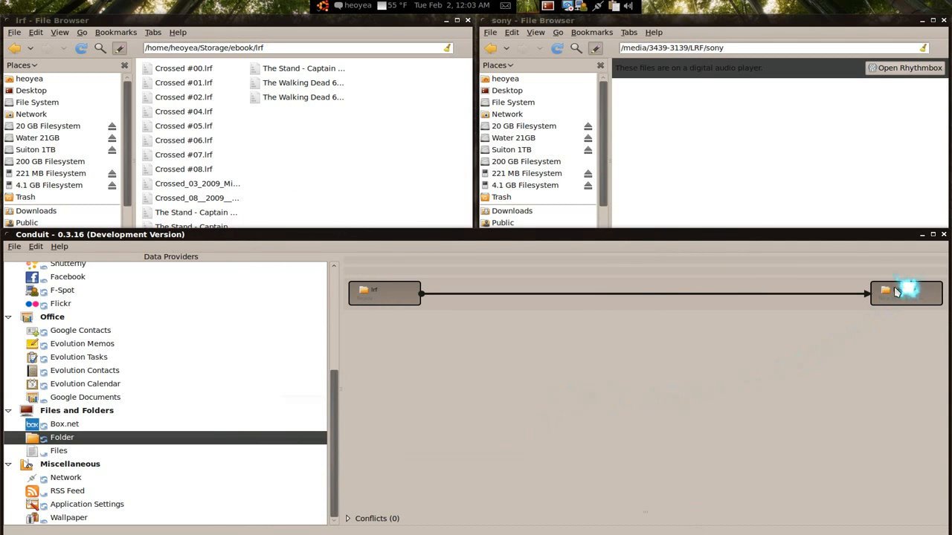
- Configure the right Folder provider to use the reader's 4.1 GB drive folder LRF > sony
right_click(922, 297)
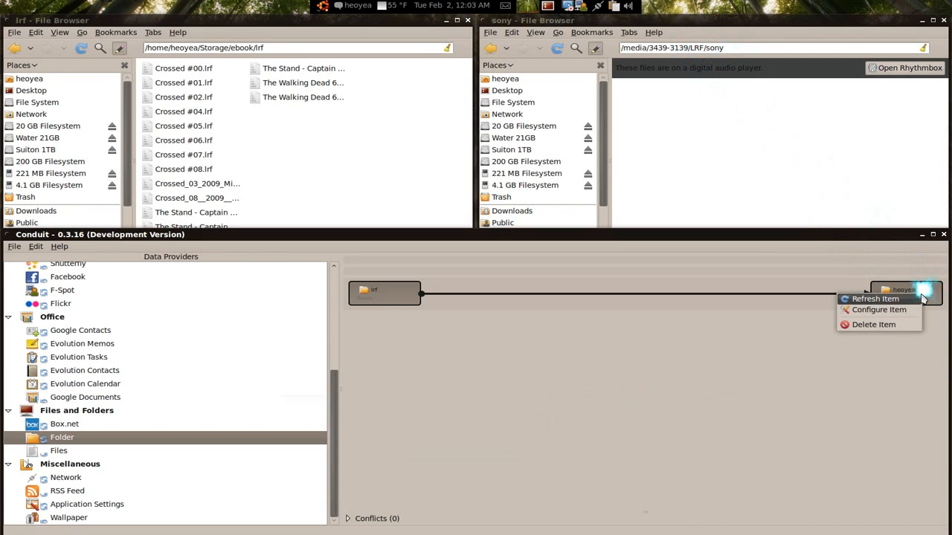
left_click(884, 309)
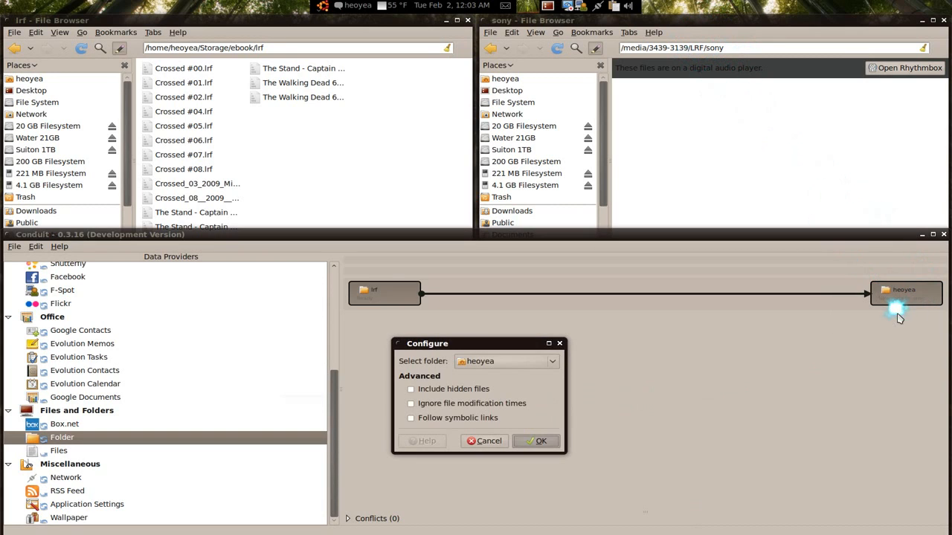
left_click(516, 365)
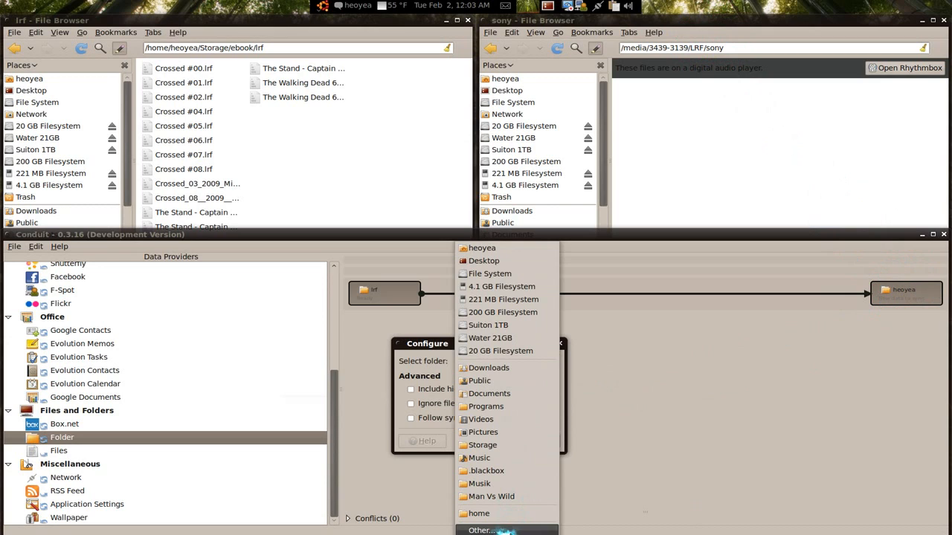
left_click(504, 531)
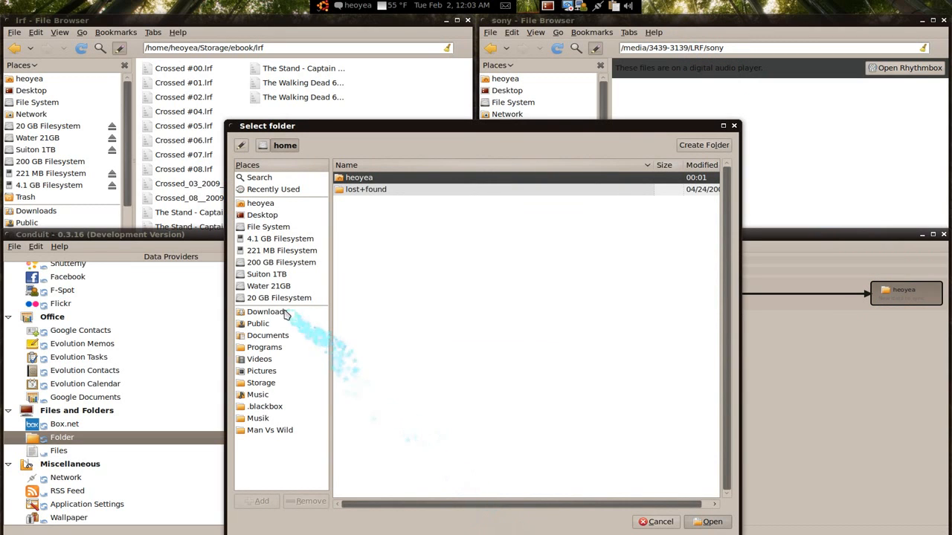
left_click(269, 228)
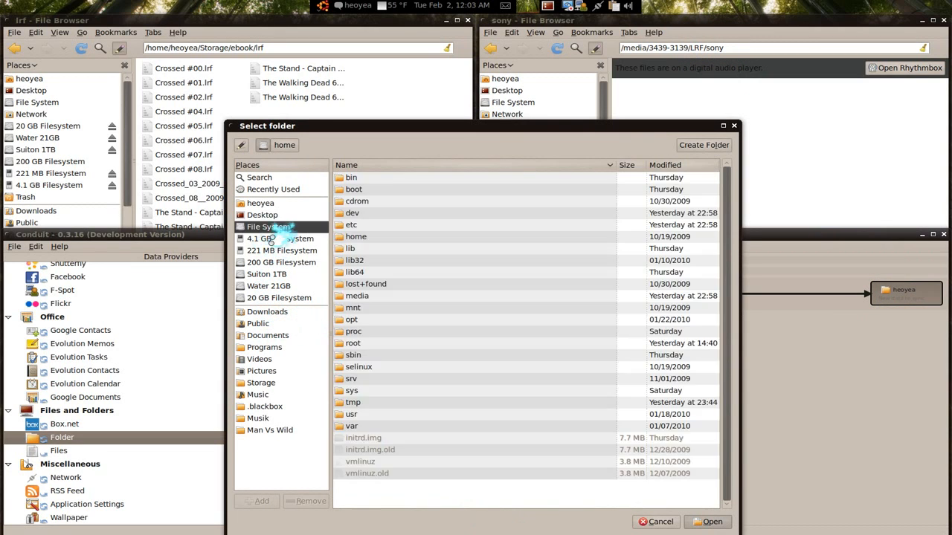
left_click(290, 242)
double_click(351, 177)
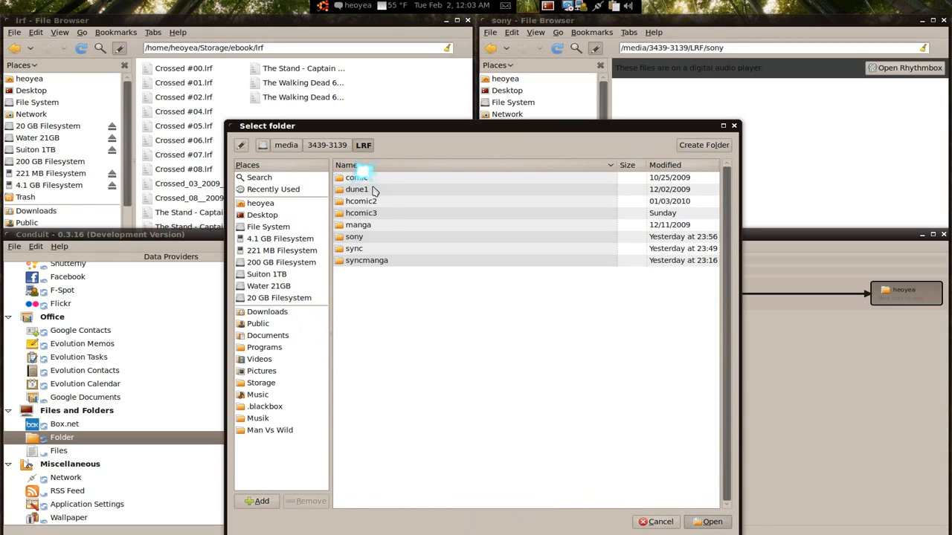
left_click(356, 237)
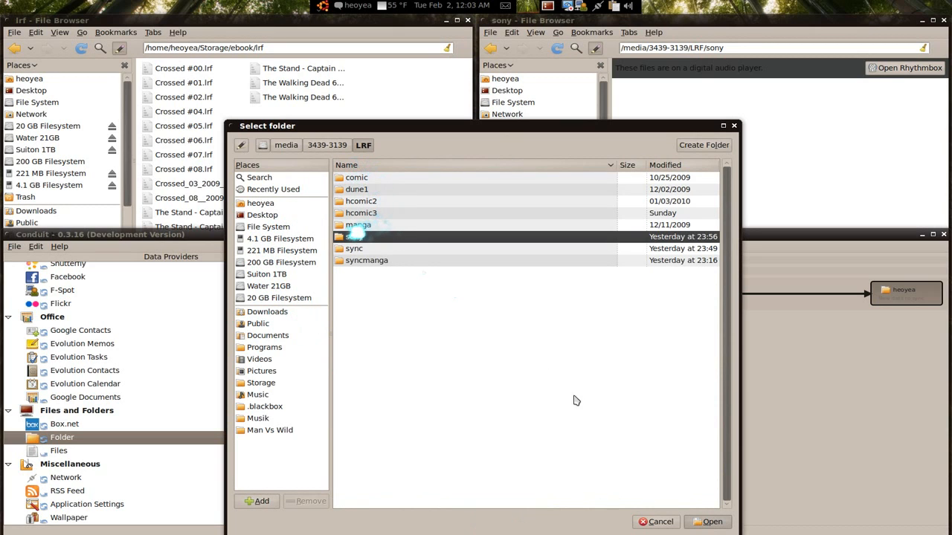
left_click(706, 521)
left_click(541, 443)
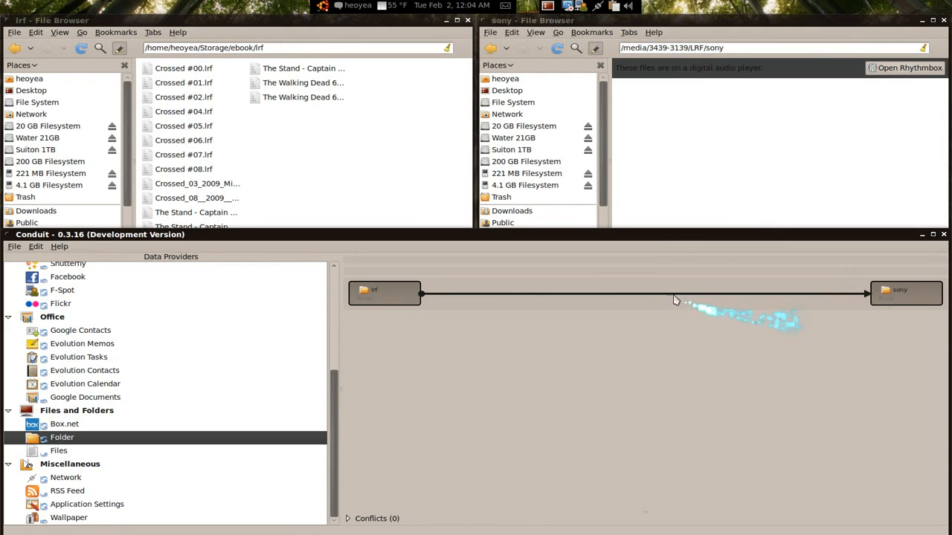
right_click(602, 294)
- Enable Two-Way Synchronization in the sync link's Synchronization Options
mouse_move(619, 340)
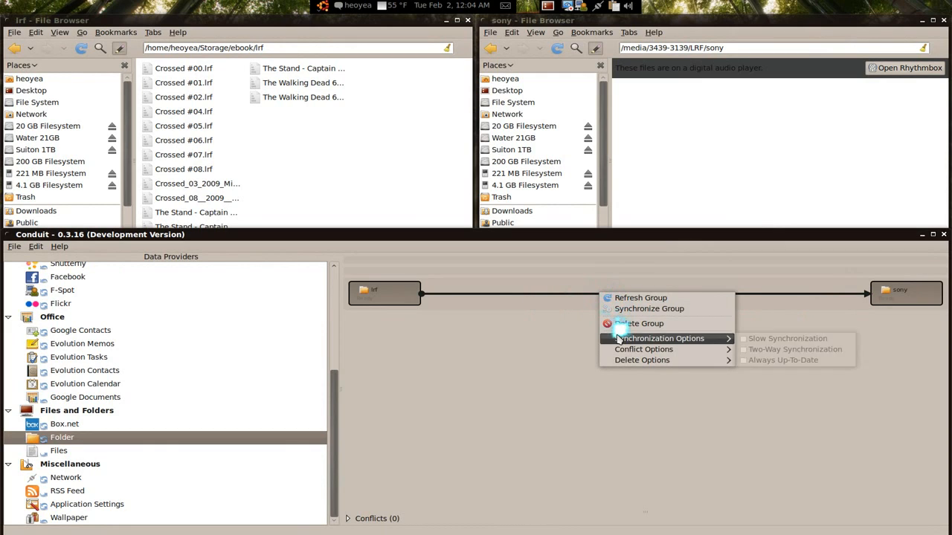
left_click(547, 323)
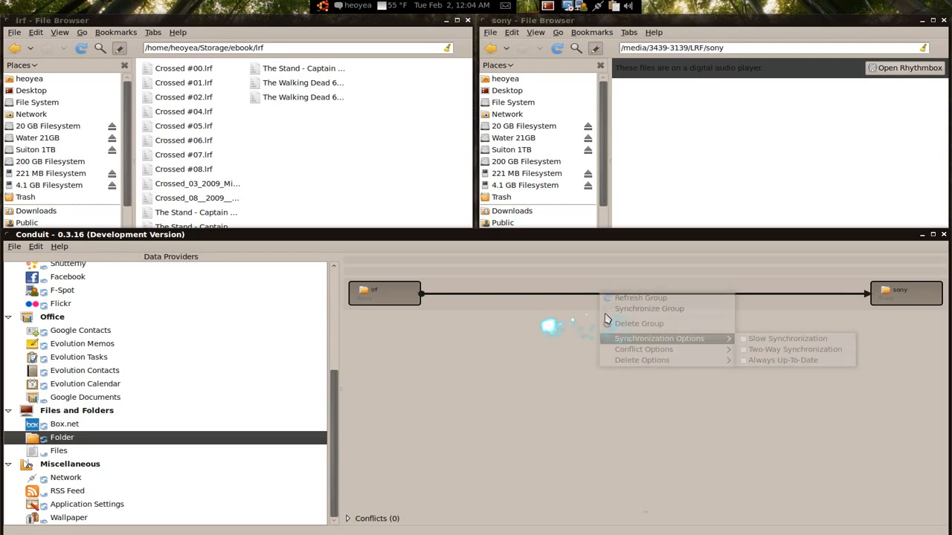
right_click(641, 293)
mouse_move(668, 341)
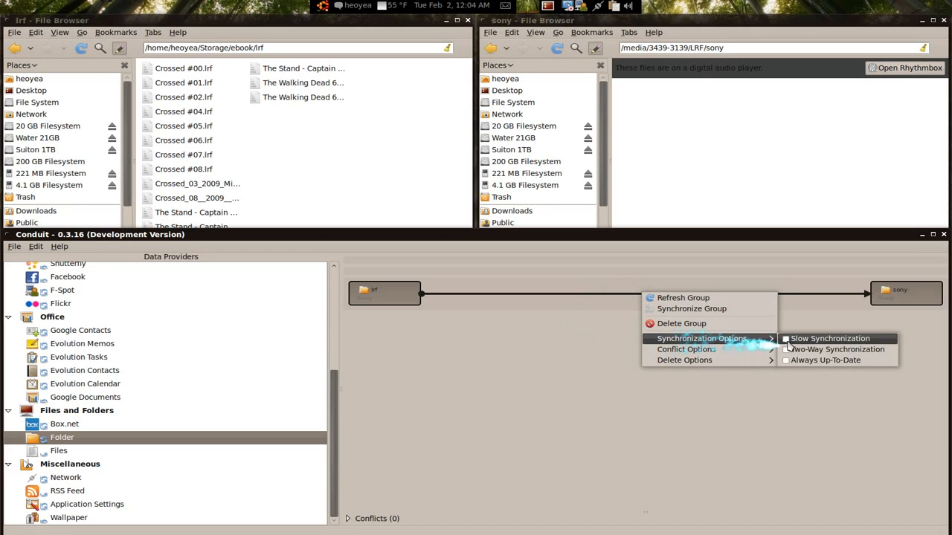
left_click(796, 352)
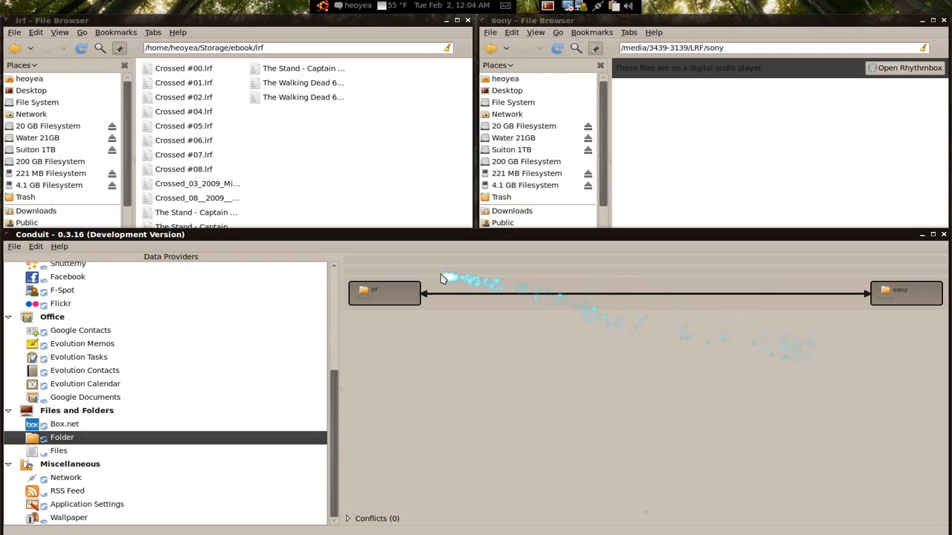
- Annotate the two-way link between the folders on screen, then clear the annotations
mouse_move(851, 274)
left_mouse_down()
mouse_move(871, 296)
mouse_move(832, 306)
left_mouse_up()
left_click_drag(455, 288, 810, 281)
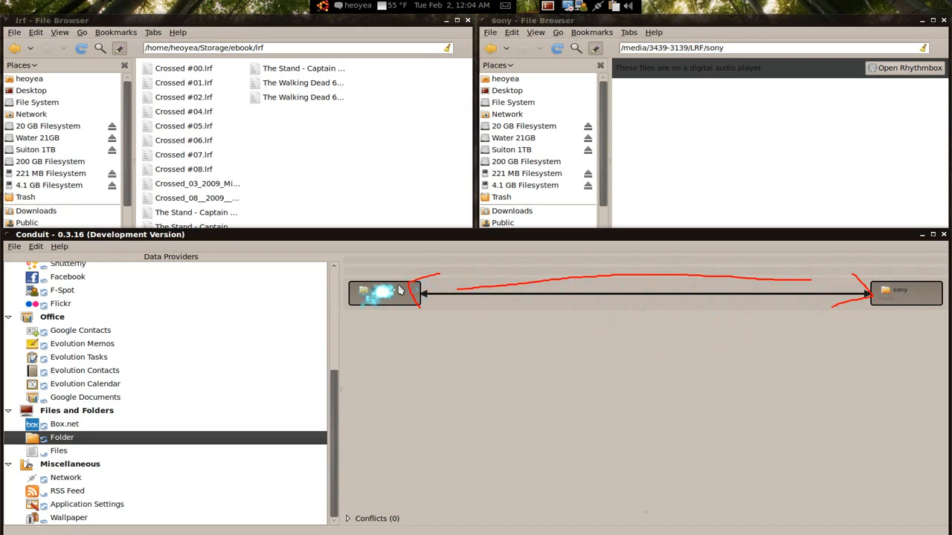
key("super+alt+k")
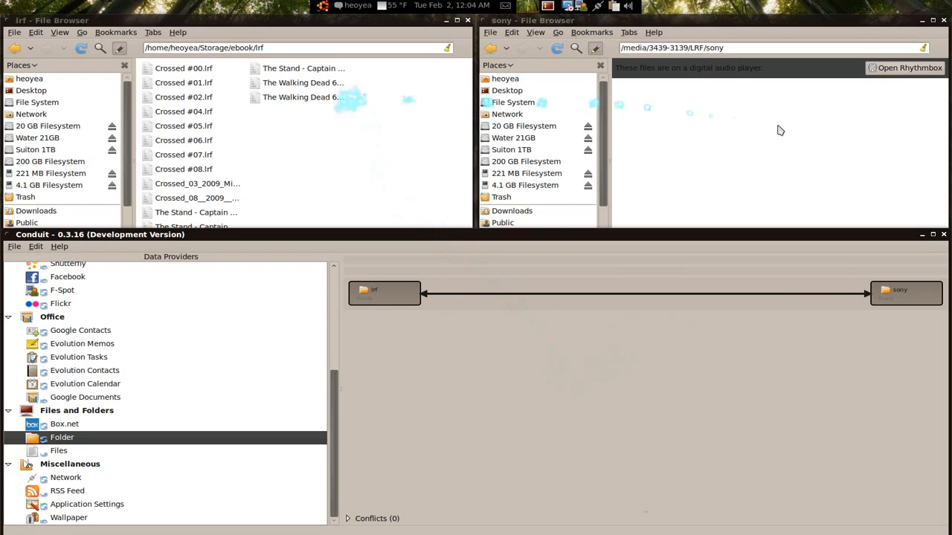
- Run Synchronize Group to copy the lrf ebooks into the reader's sony folder
right_click(637, 298)
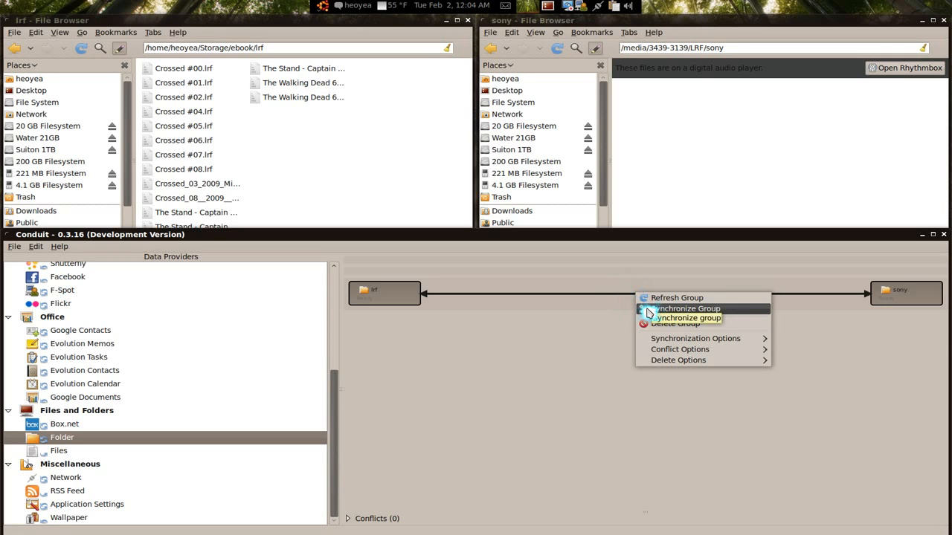
left_click(649, 310)
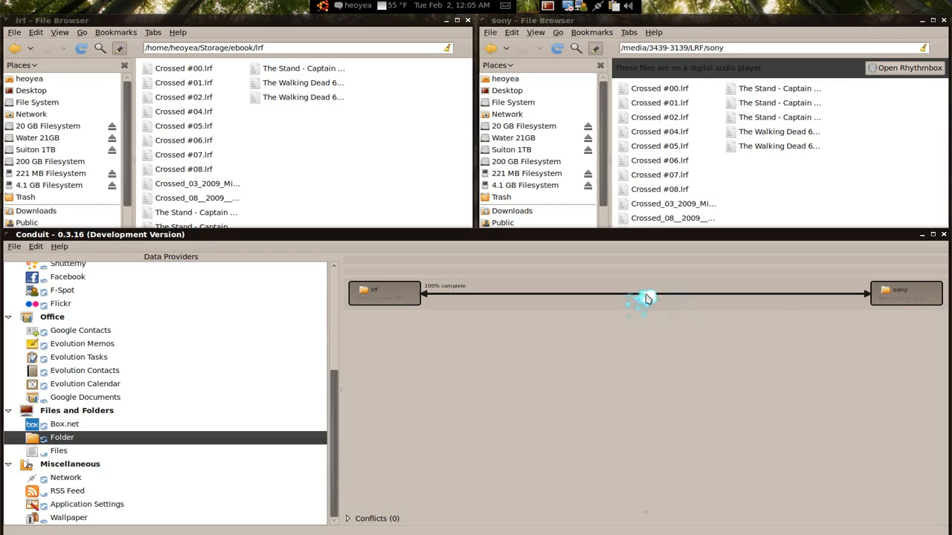
- Set the sync group's Delete Options to Delete the Corresponding Item
right_click(645, 299)
mouse_move(667, 356)
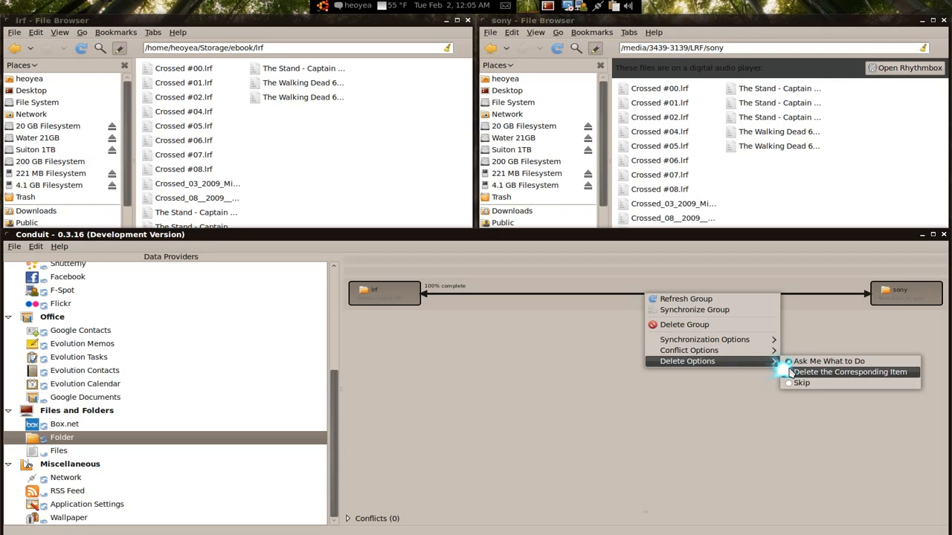
left_click(790, 372)
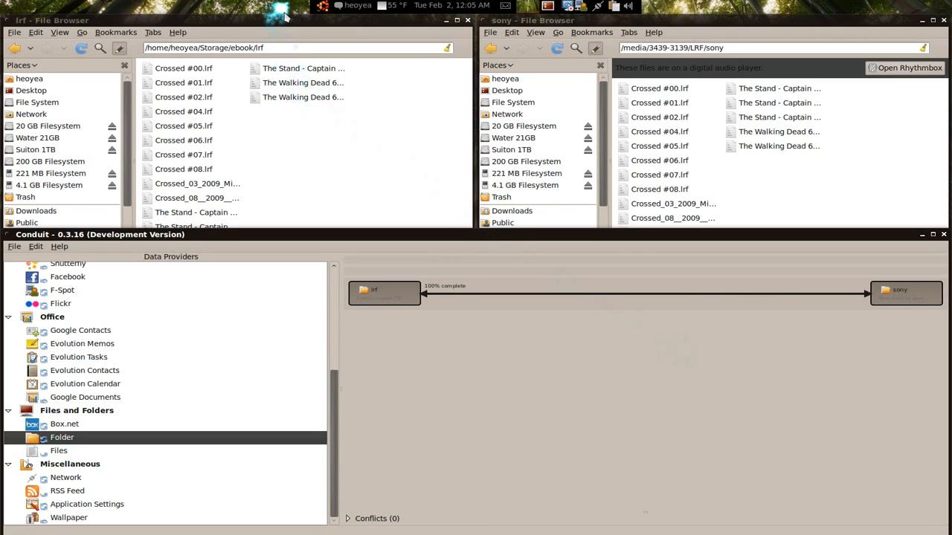
- Enlarge the lrf window and delete Crossed #00 through #05, leaving 12 items
left_click_drag(286, 15, 288, 72)
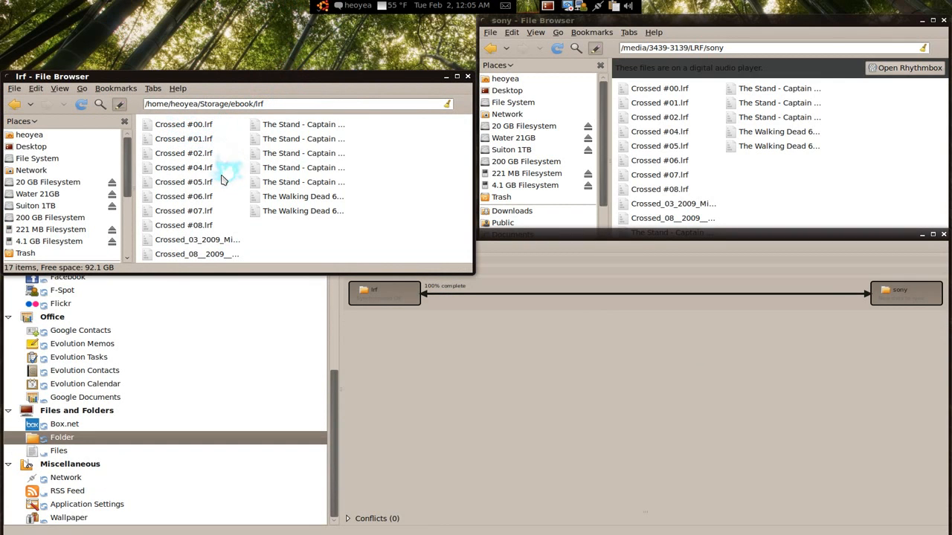
left_click_drag(224, 187, 176, 37)
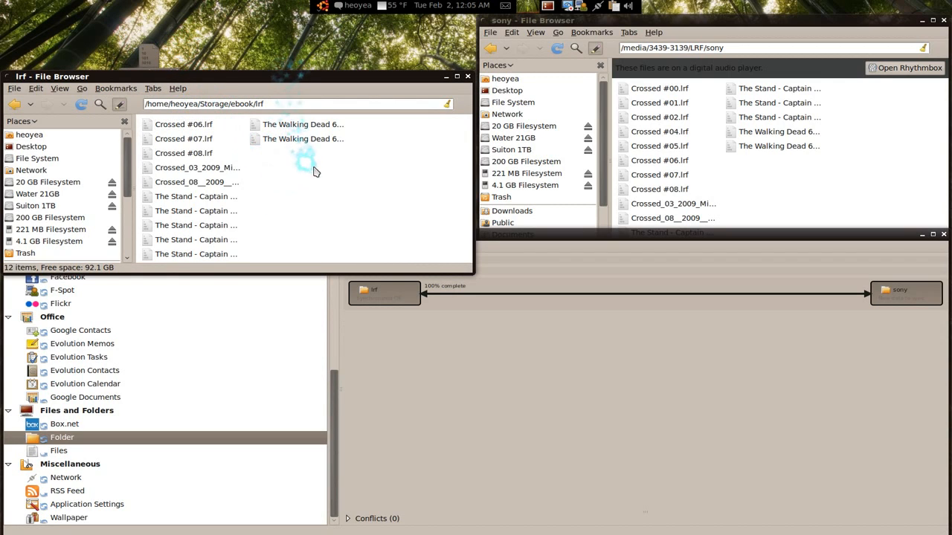
key("ctrl+alt+KP_7")
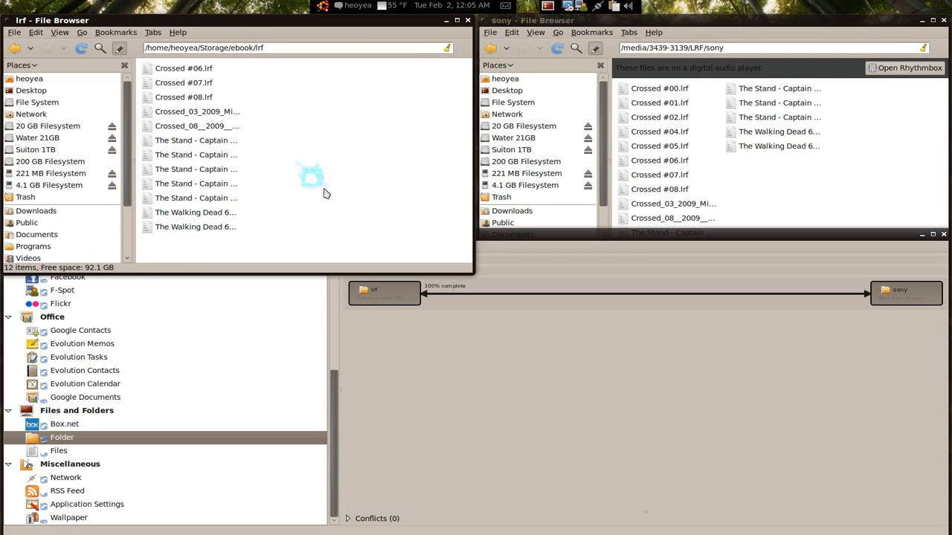
left_click(567, 370)
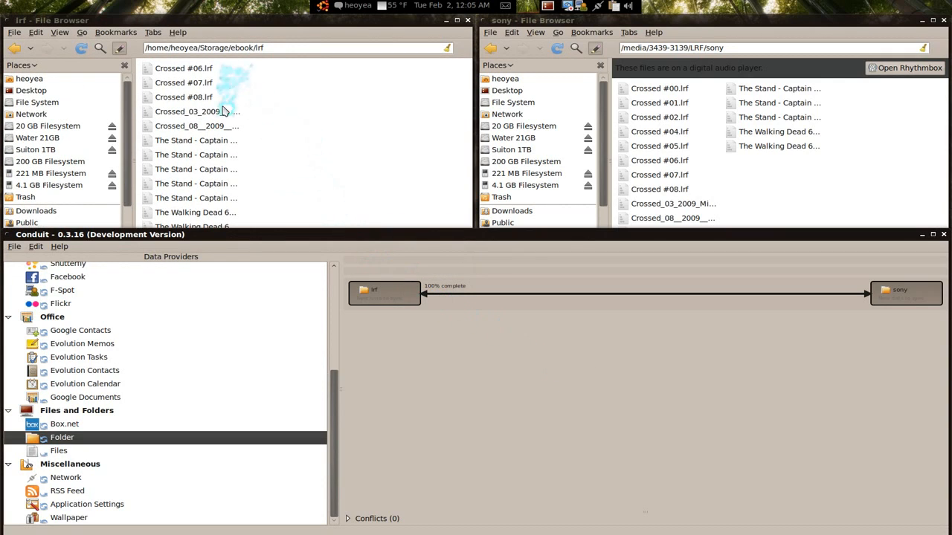
- Synchronize the group again, then confirm Crossed #00–#05 are gone from the sony folder
right_click(677, 296)
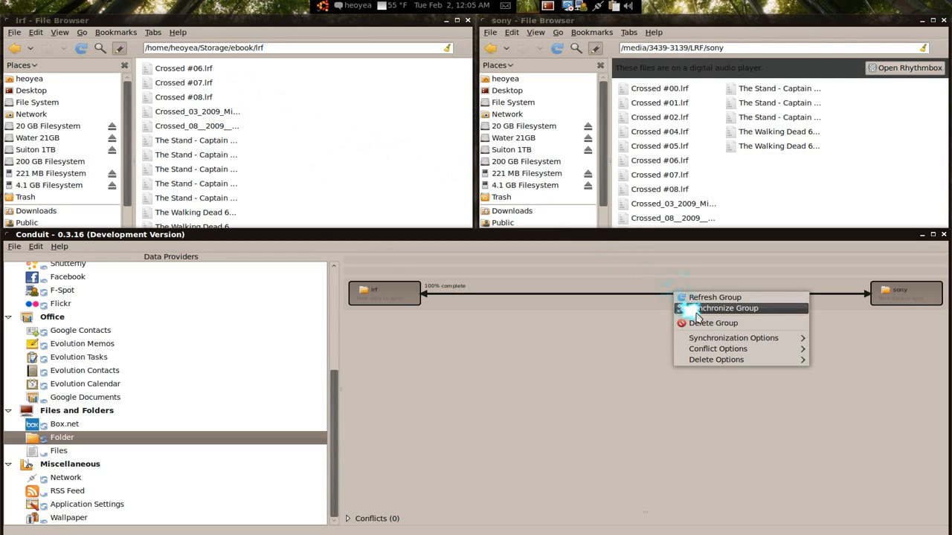
left_click(695, 310)
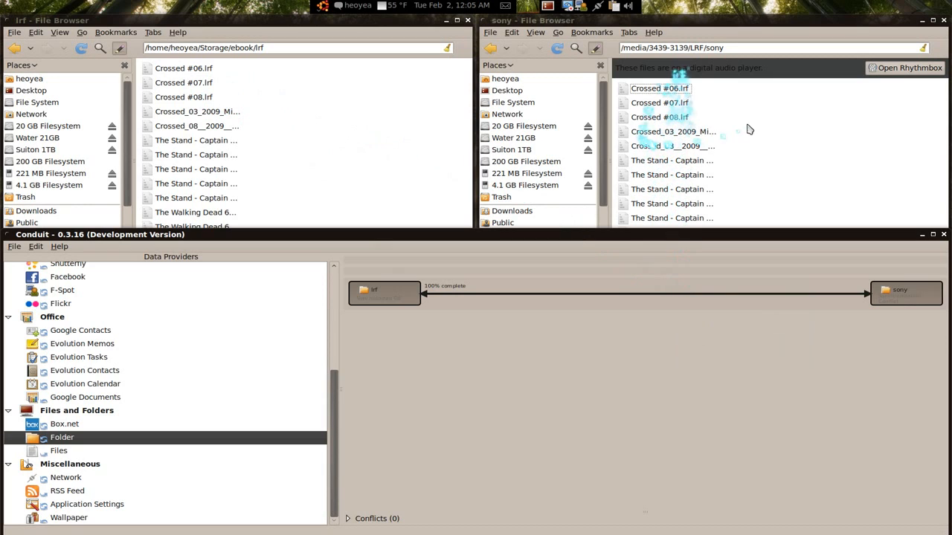
left_click(838, 148)
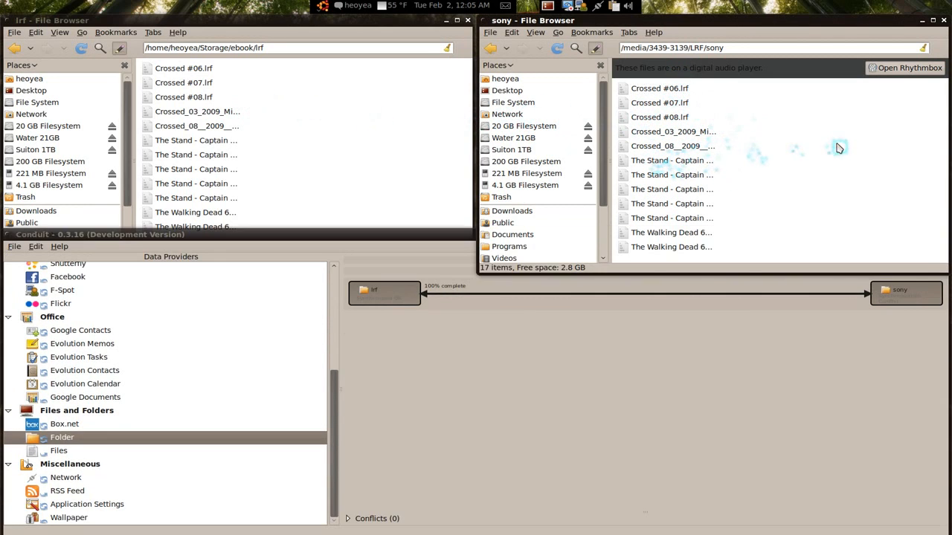
left_click(733, 352)
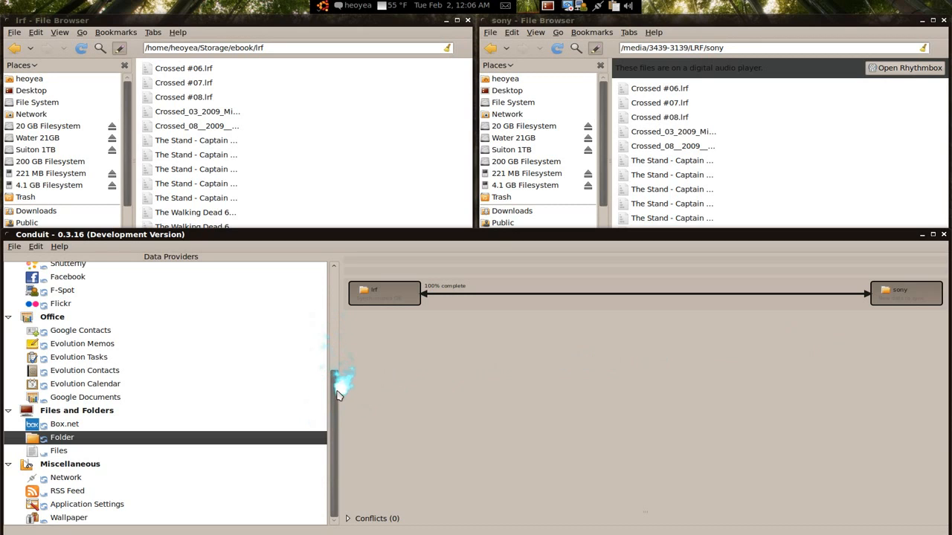
left_click_drag(336, 399, 334, 301)
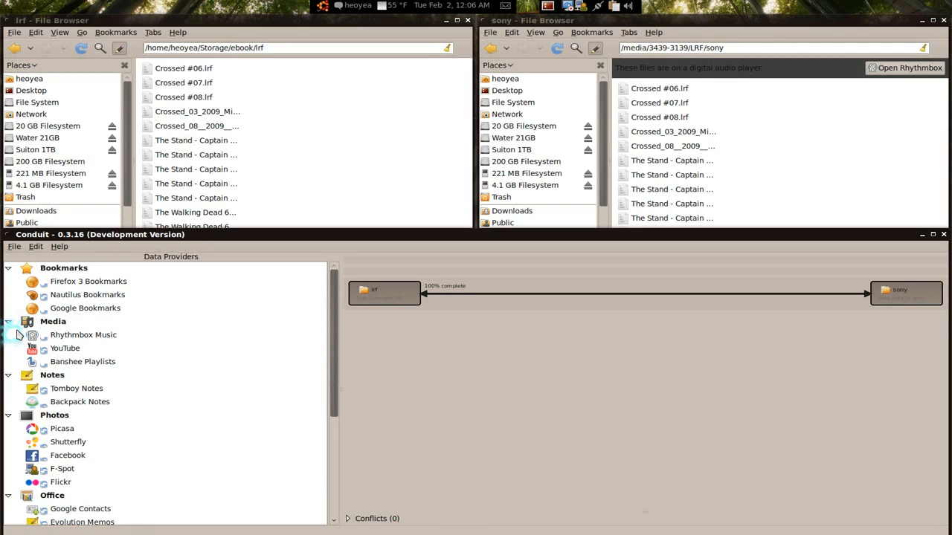
scroll(20, 338, "down", 1)
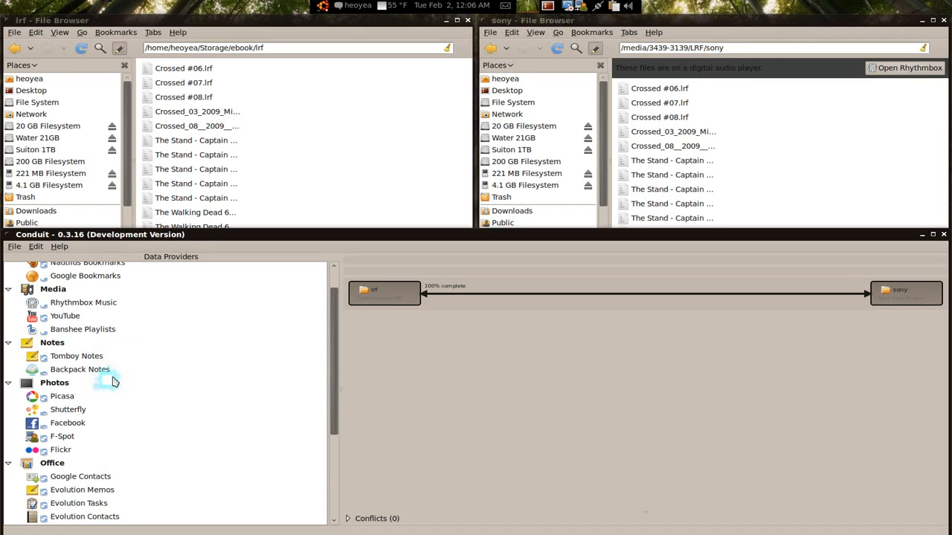
scroll(108, 396, "down", 1)
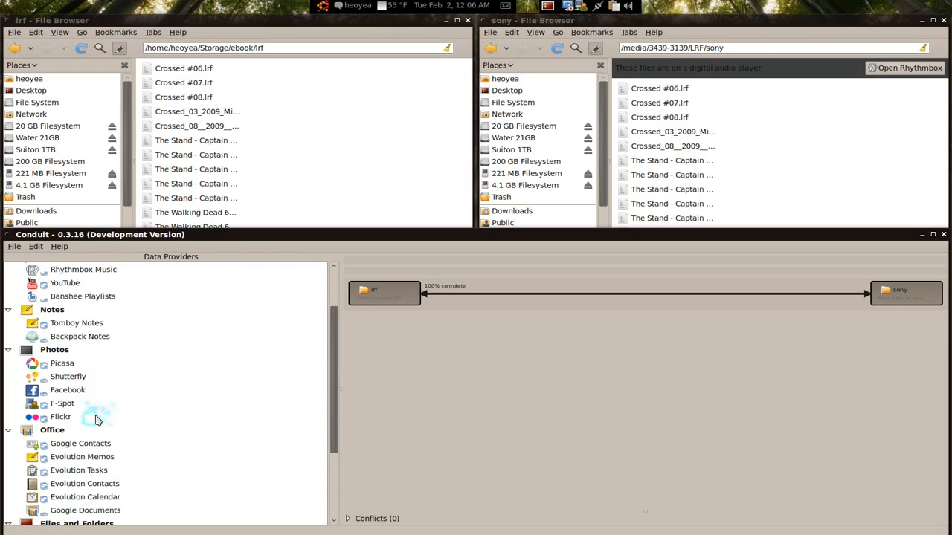
scroll(95, 420, "down", 5)
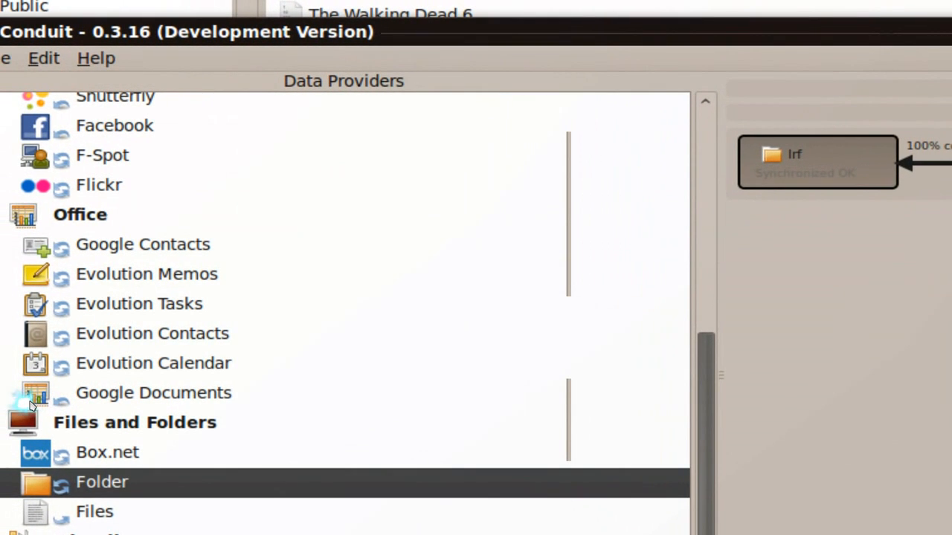
- Select the Google Documents data provider, then move to the next desktop workspace
left_click(31, 400)
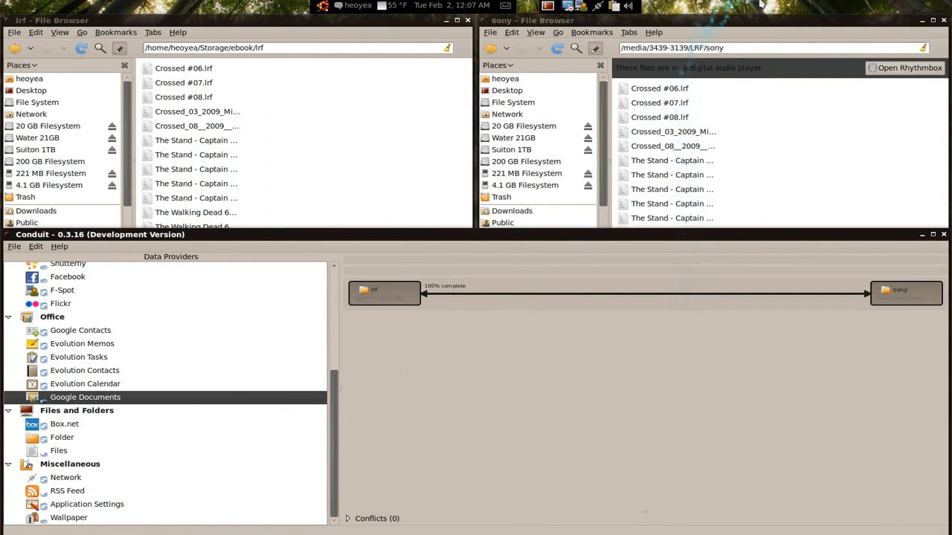
key("ctrl+alt+Right")
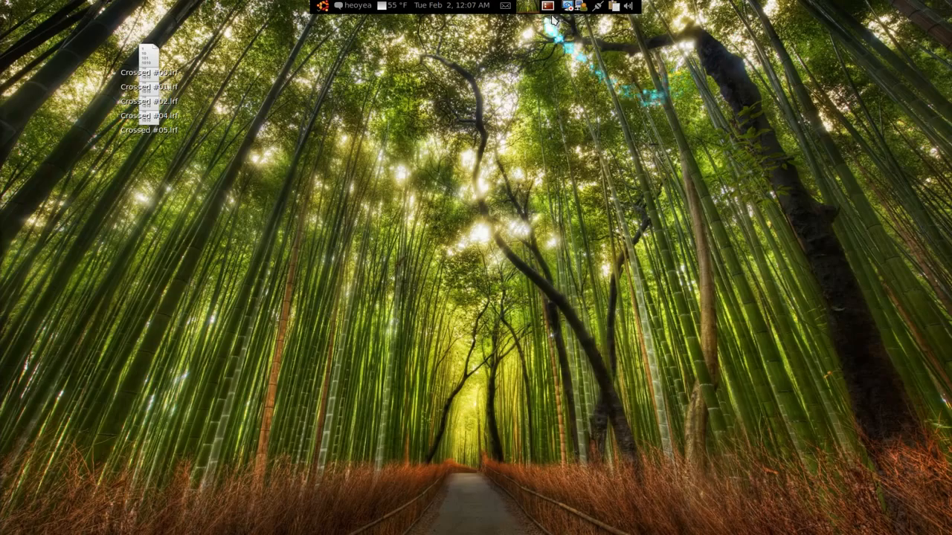